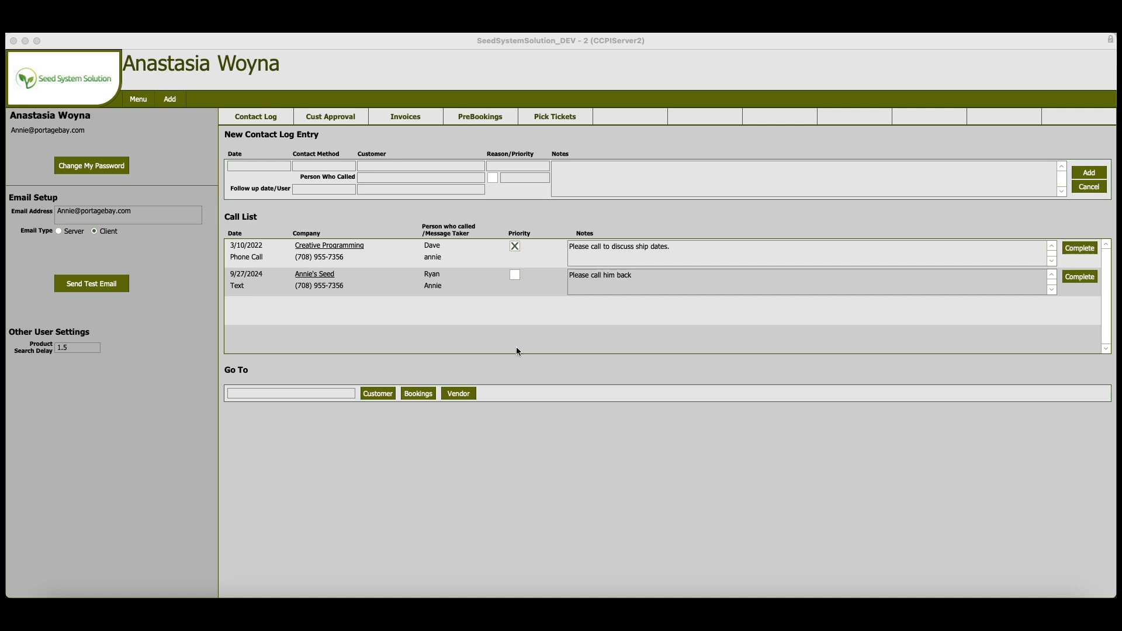
Create a new check payable to the vendor Blonquist Ag.
click(172, 102)
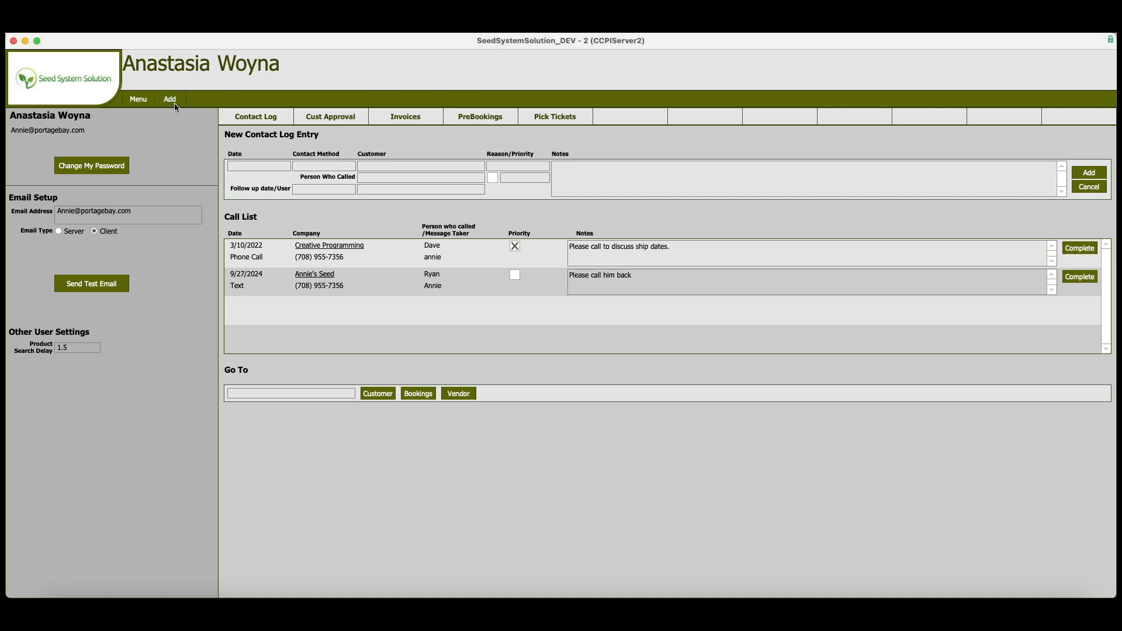
click(174, 103)
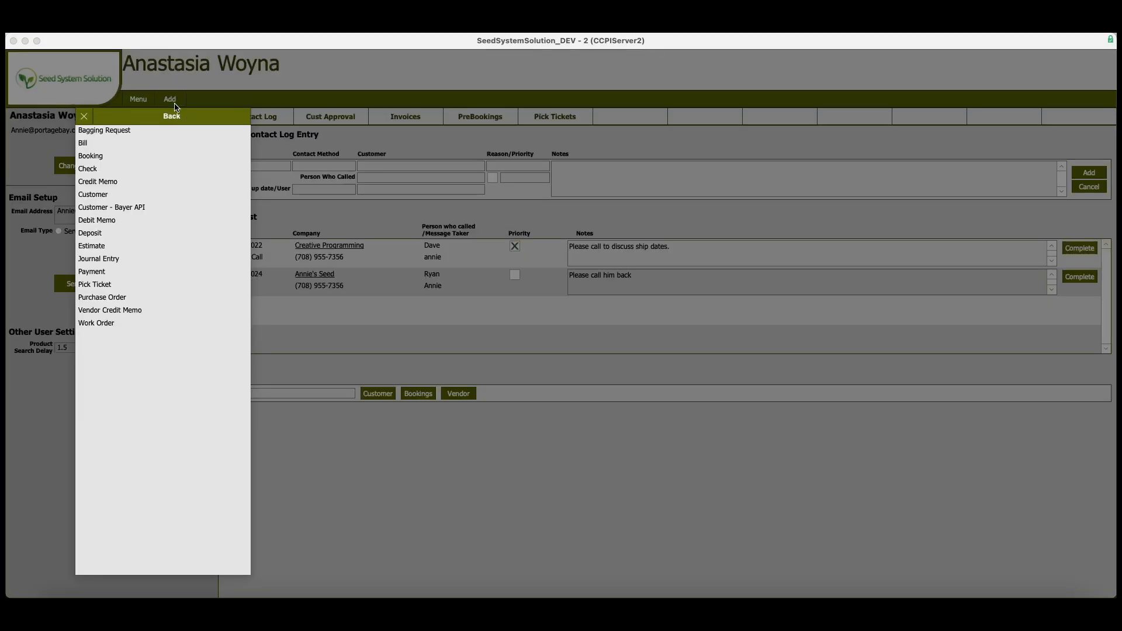
click(91, 170)
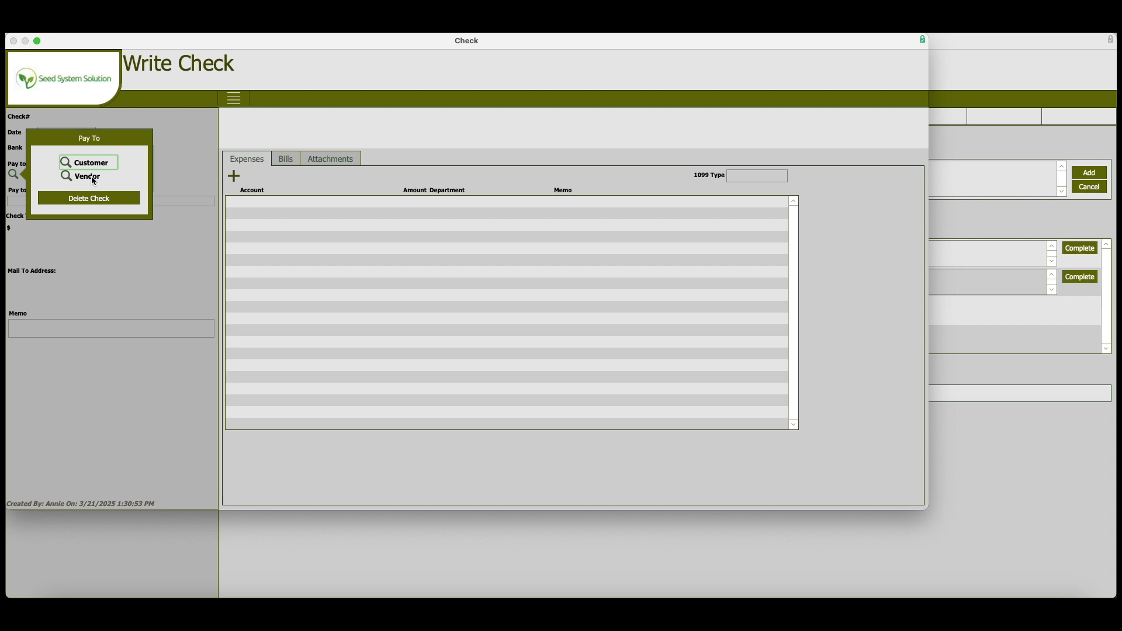
click(66, 178)
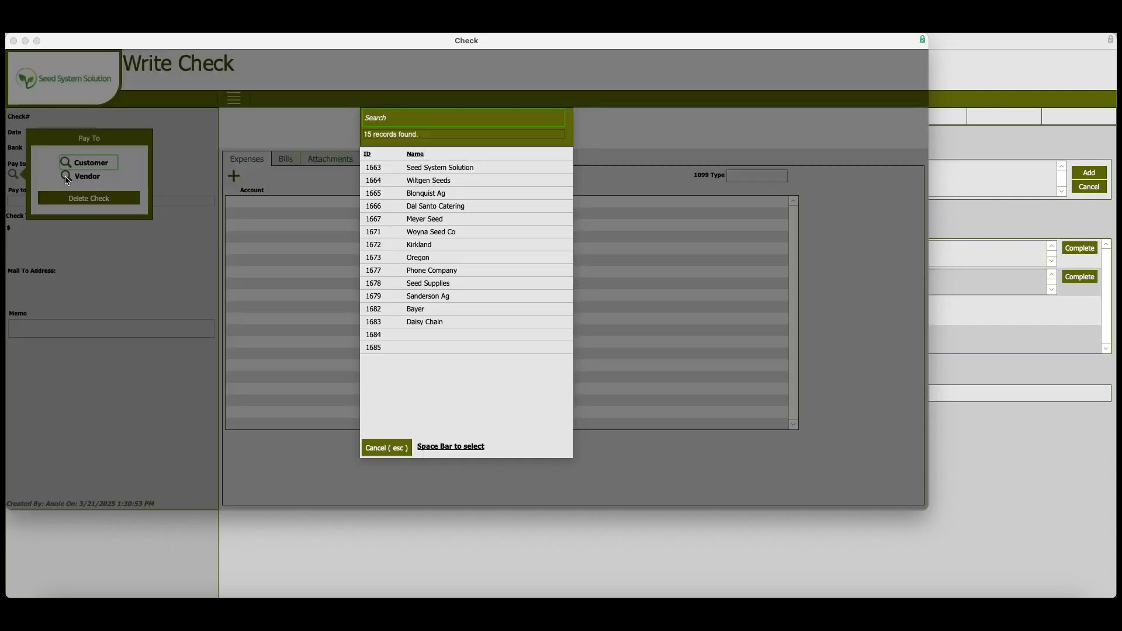
click(439, 197)
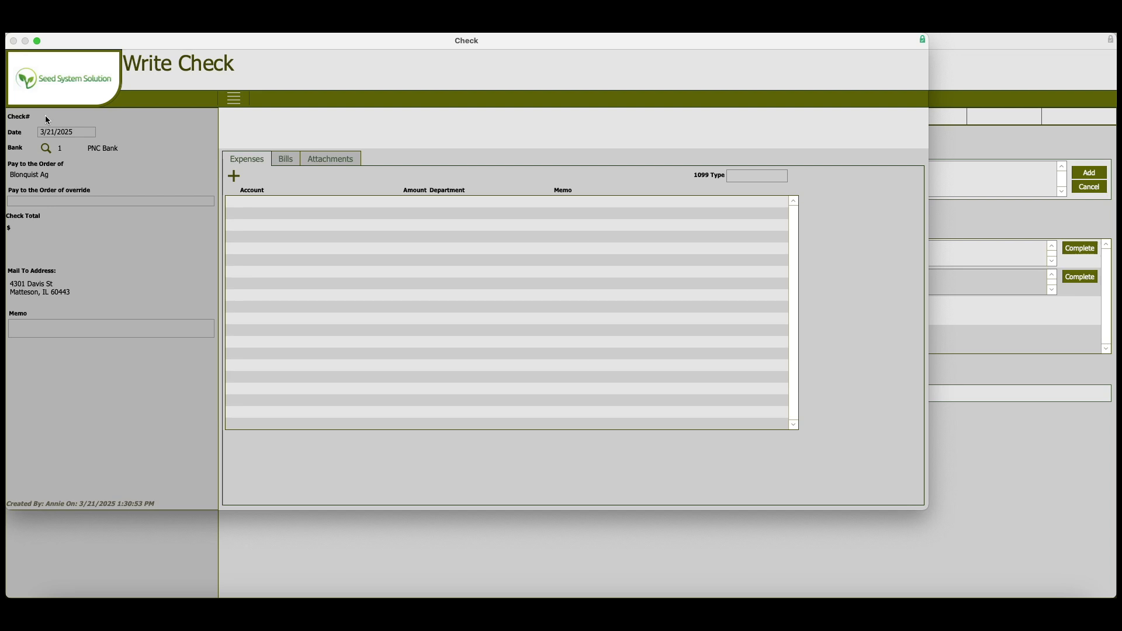
Add an expense line of $100 to the check, charged to the Lodging account.
click(235, 177)
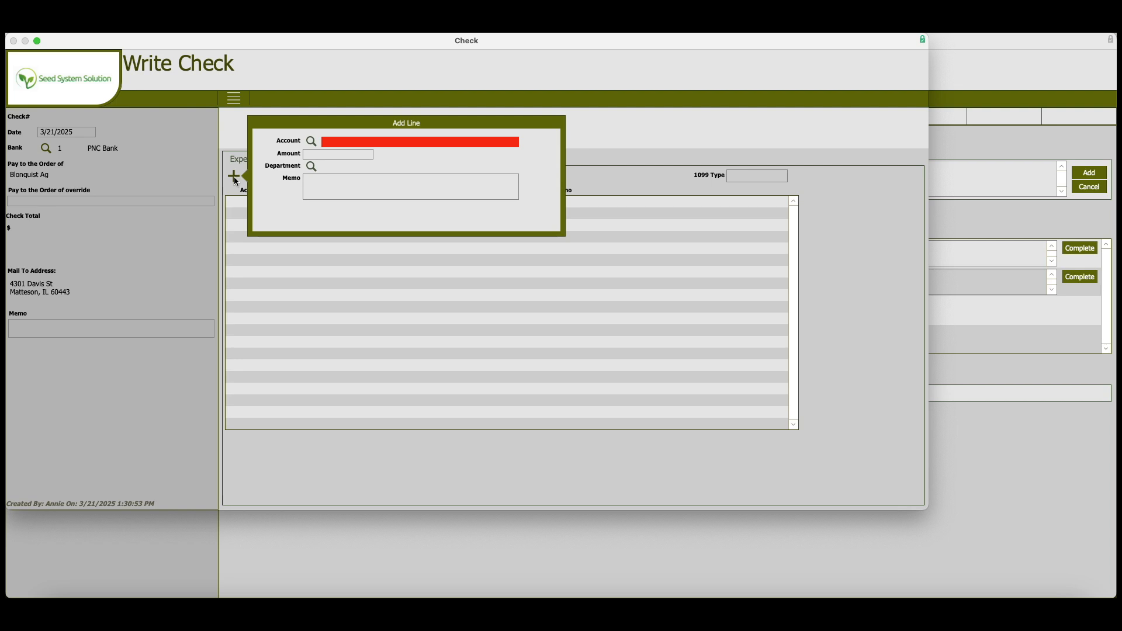
click(312, 142)
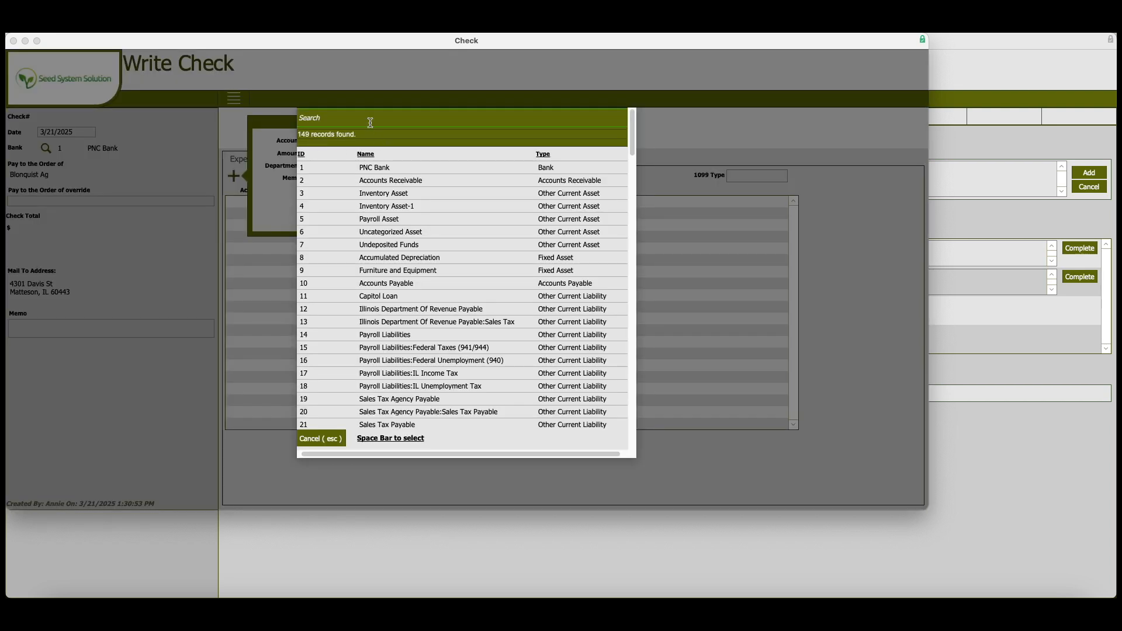
text(loding)
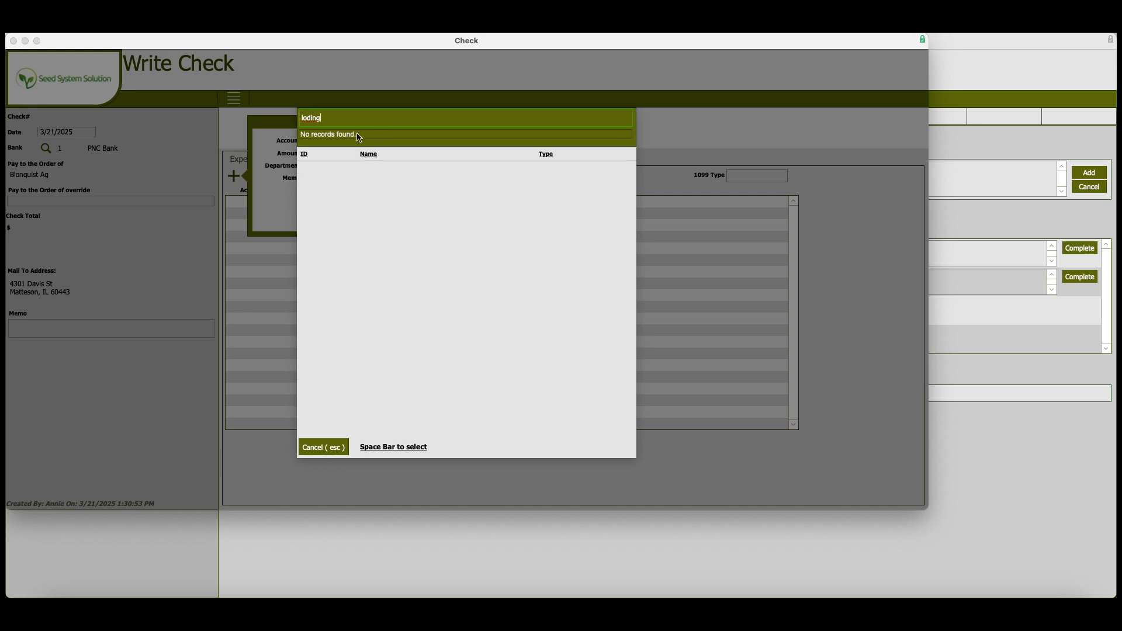
key(BackSpace)
key(BackSpace)
key(BackSpace)
text(g)
click(387, 166)
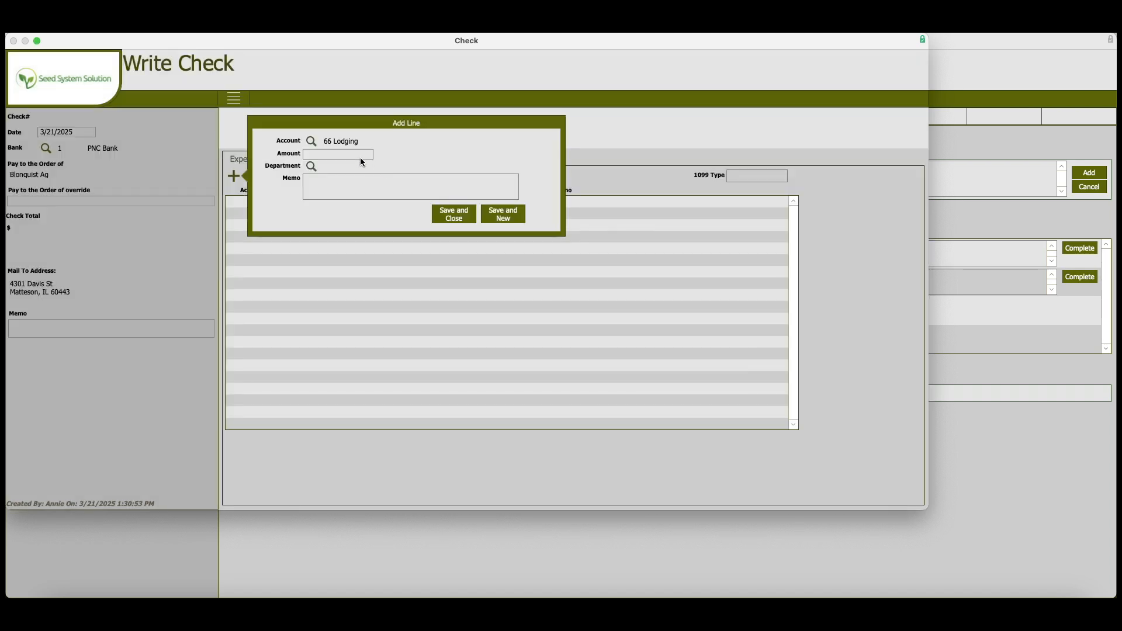
click(357, 154)
text(100)
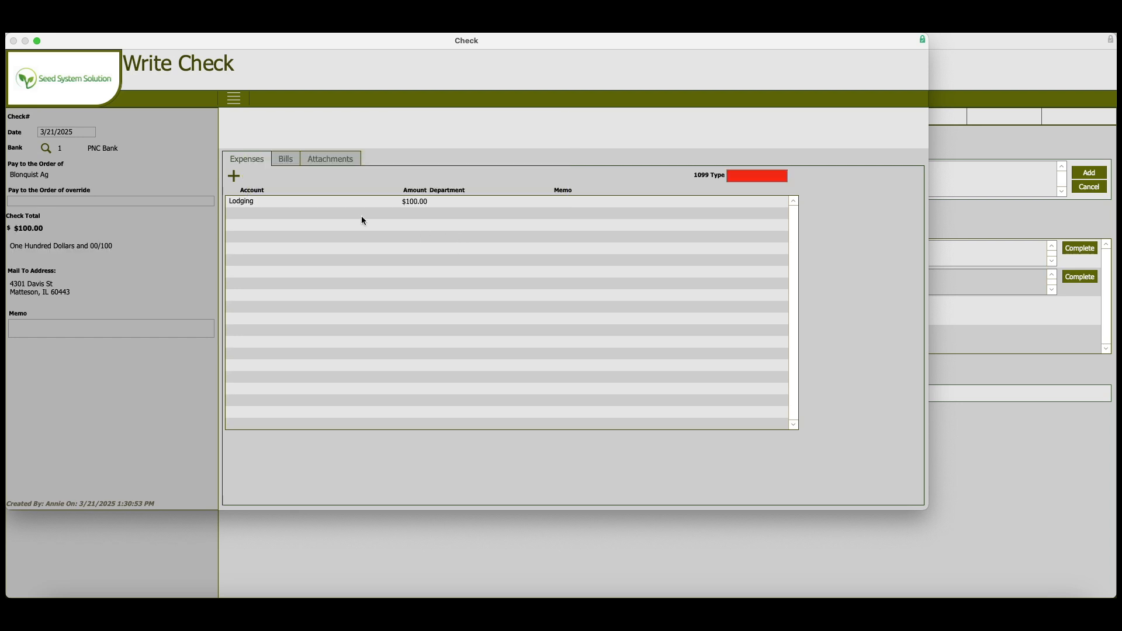
Apply the check to the vendor's bill 1129-BL with a partial payment of $15,000.
click(288, 161)
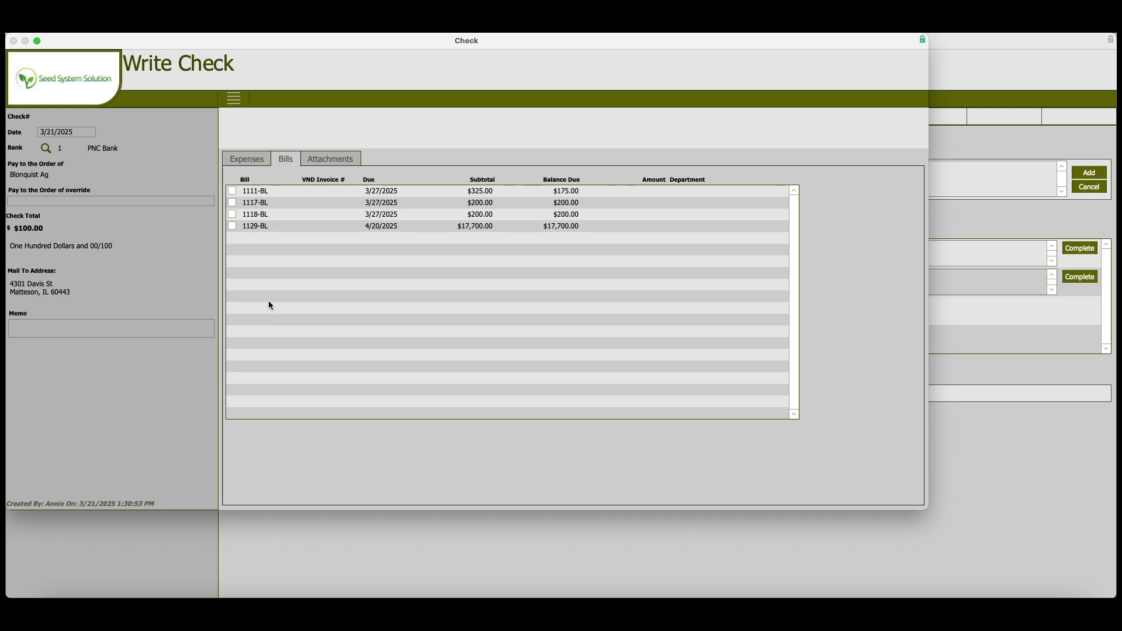
click(234, 227)
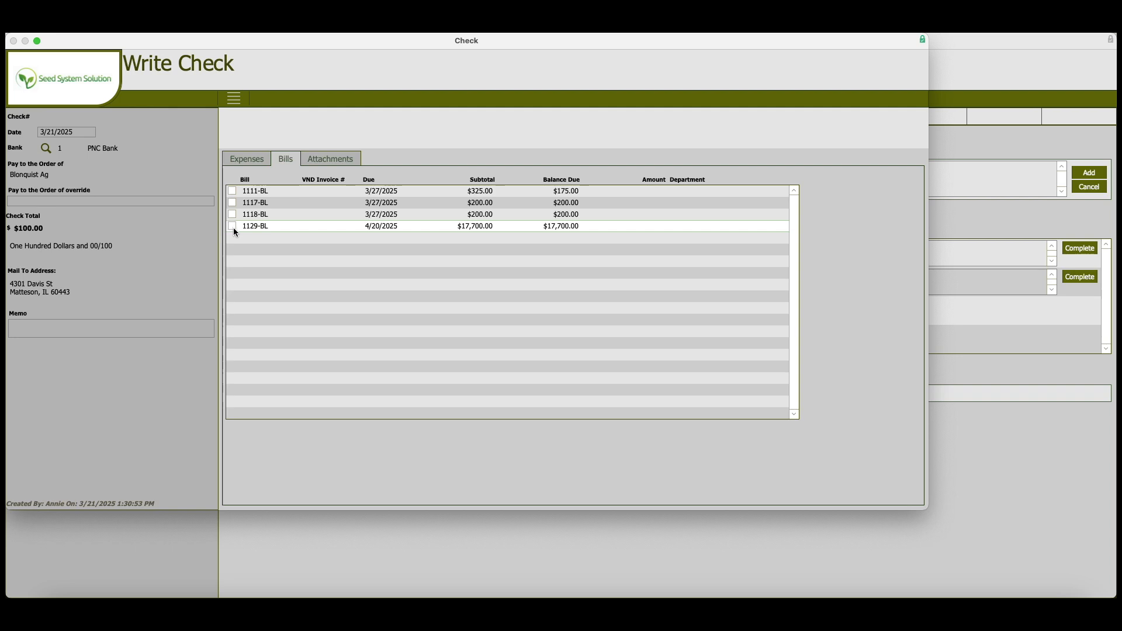
click(234, 227)
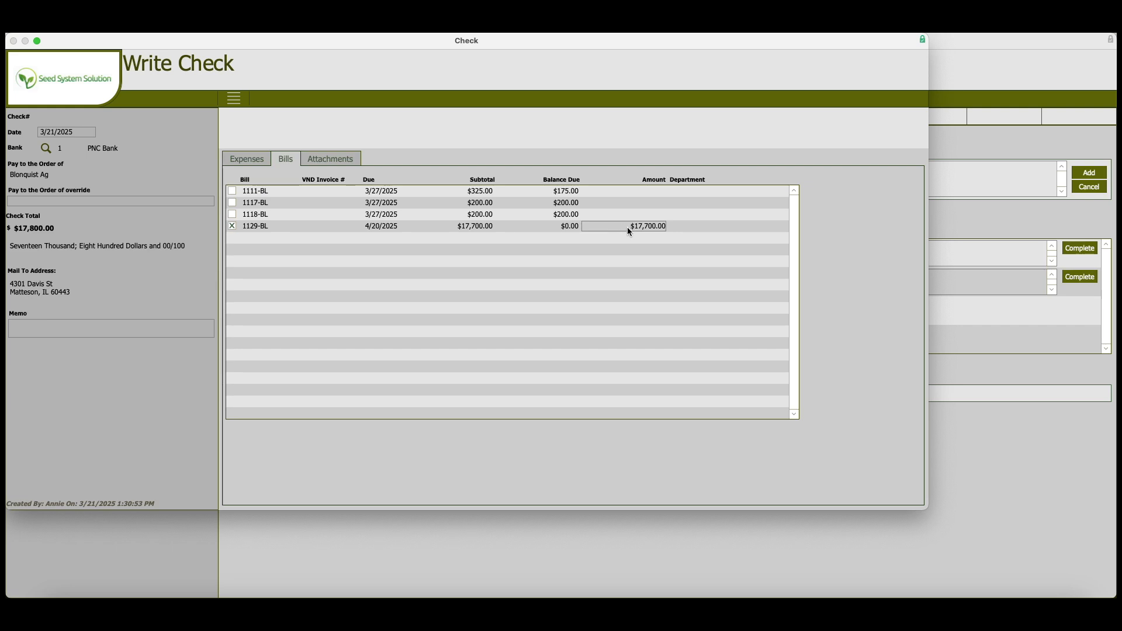
click(617, 227)
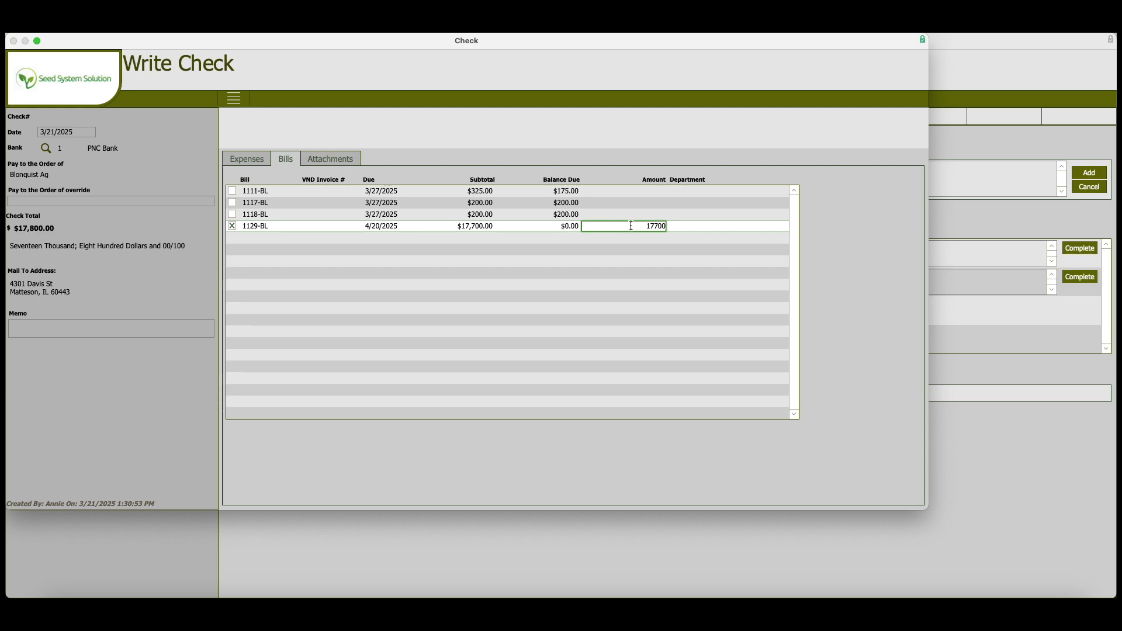
drag(631, 225, 708, 229)
text(15000)
key(Tab)
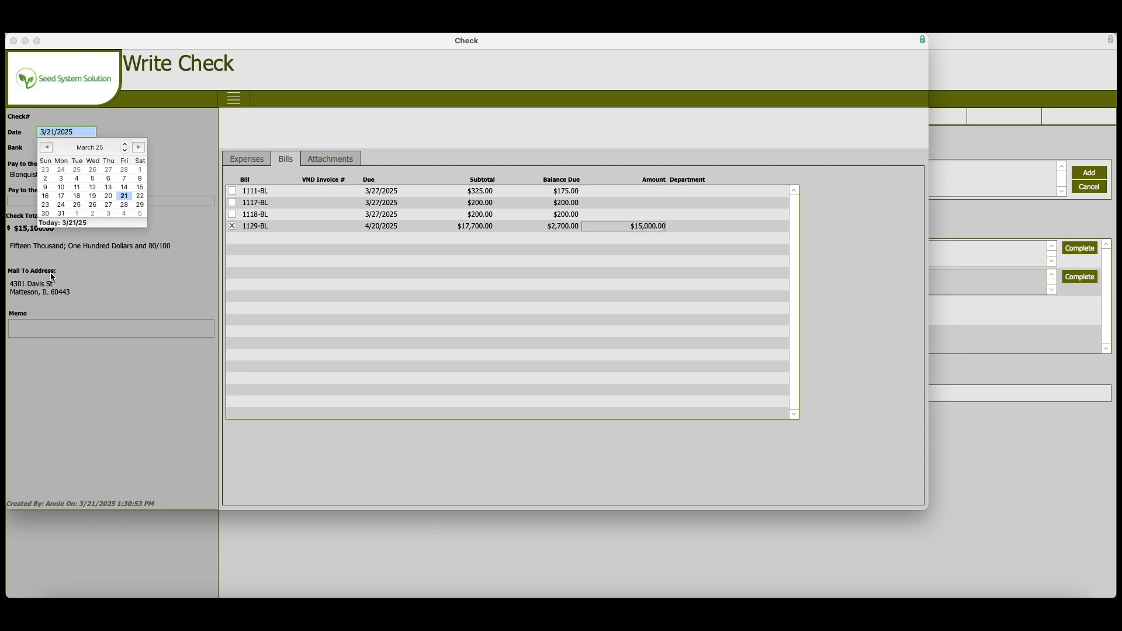
Look at the check's attachments and return to its expense lines.
click(44, 249)
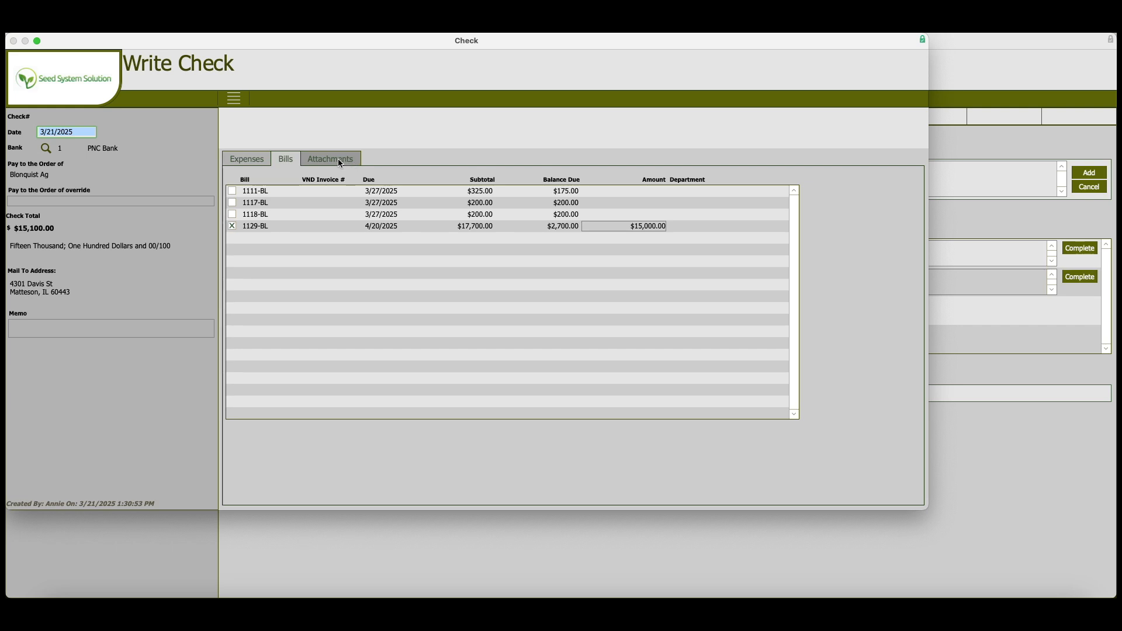
click(235, 100)
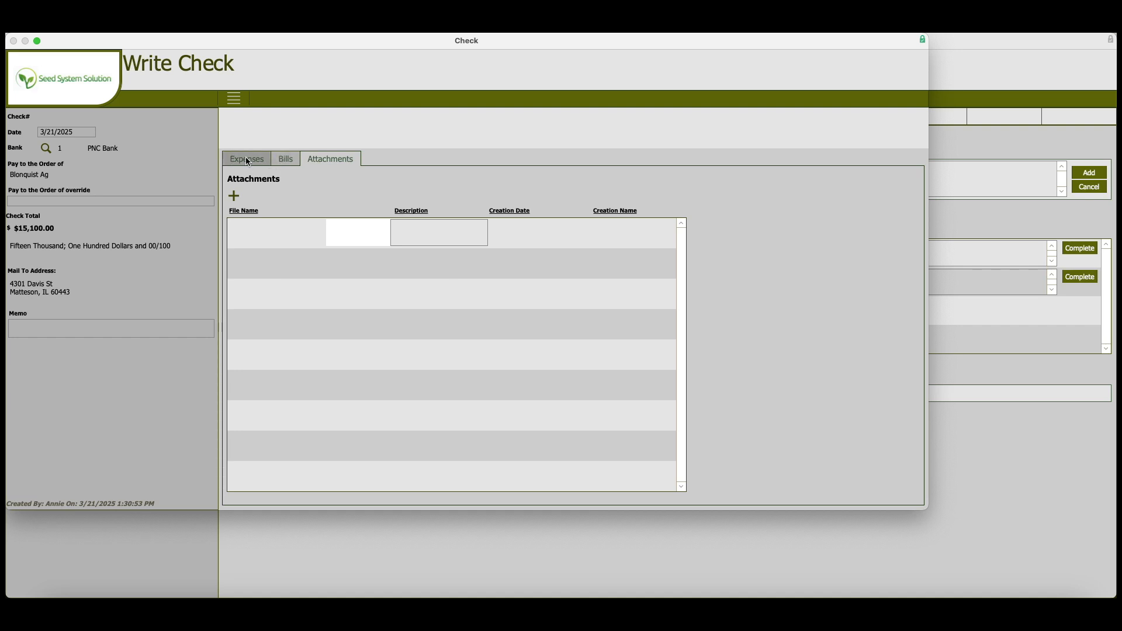
click(259, 162)
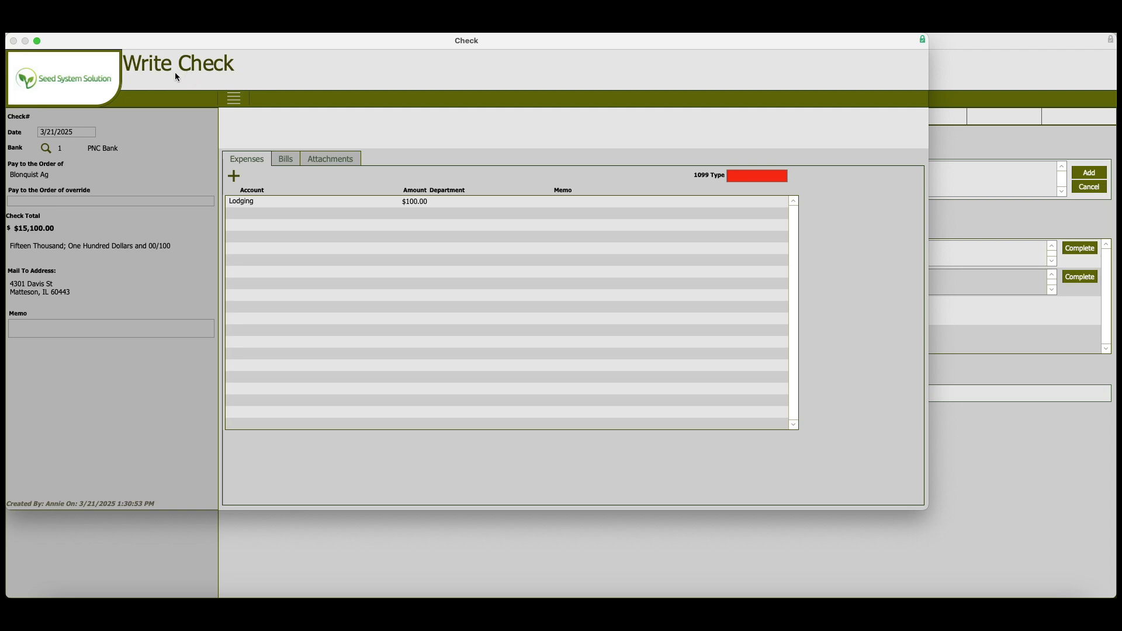
Run the check's print command with the proposed check number, cancel the printer output, and confirm that it printed correctly.
click(233, 100)
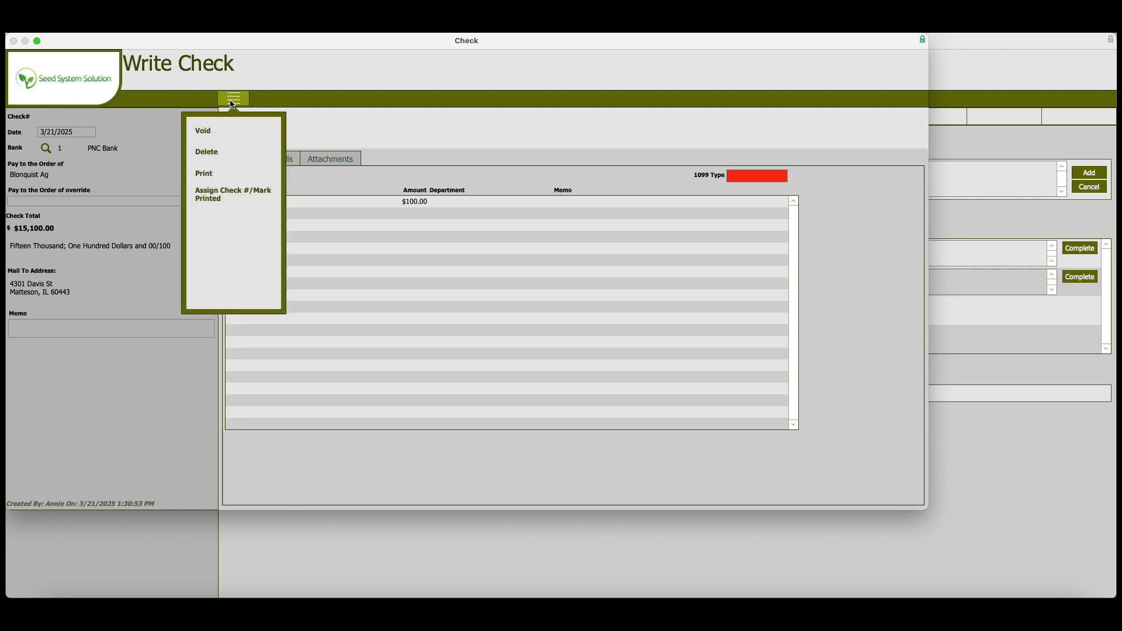
click(207, 181)
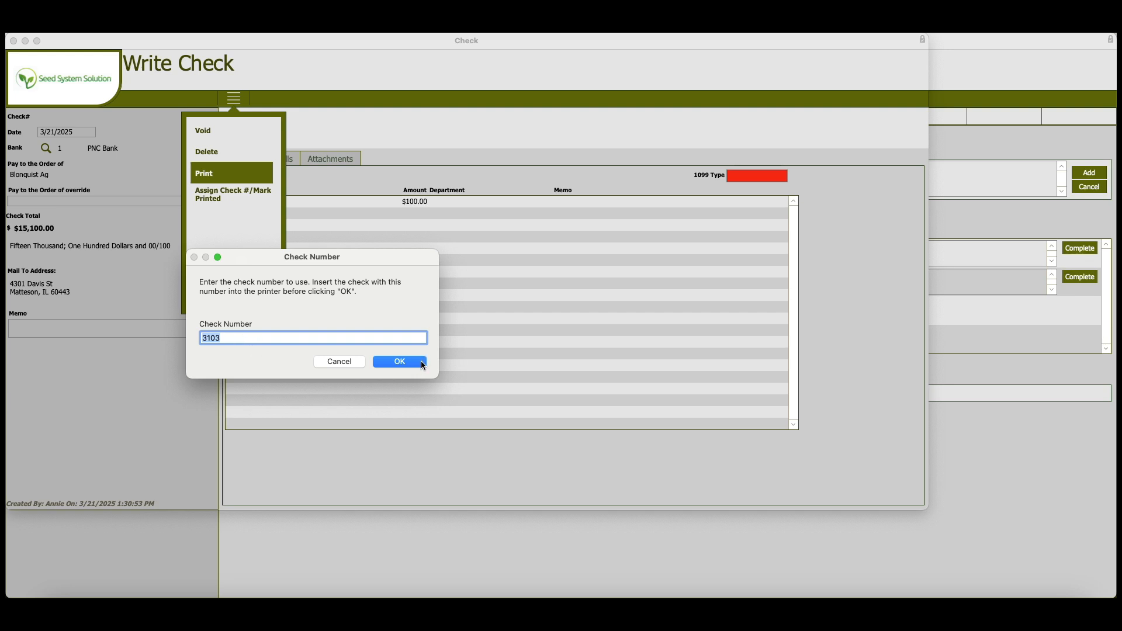
click(399, 362)
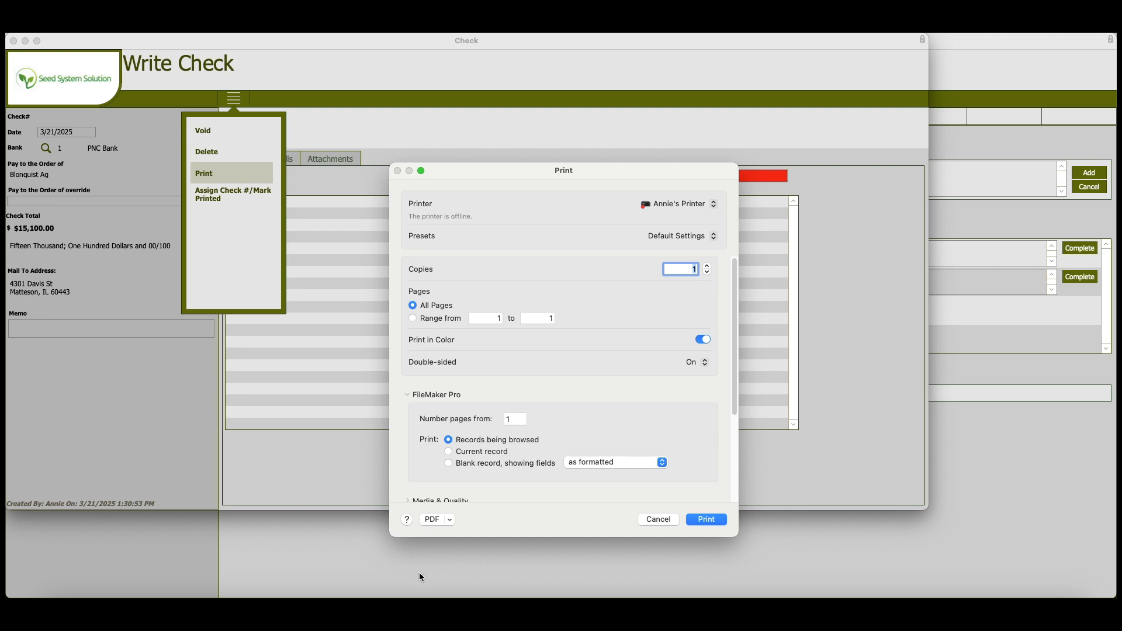
click(659, 519)
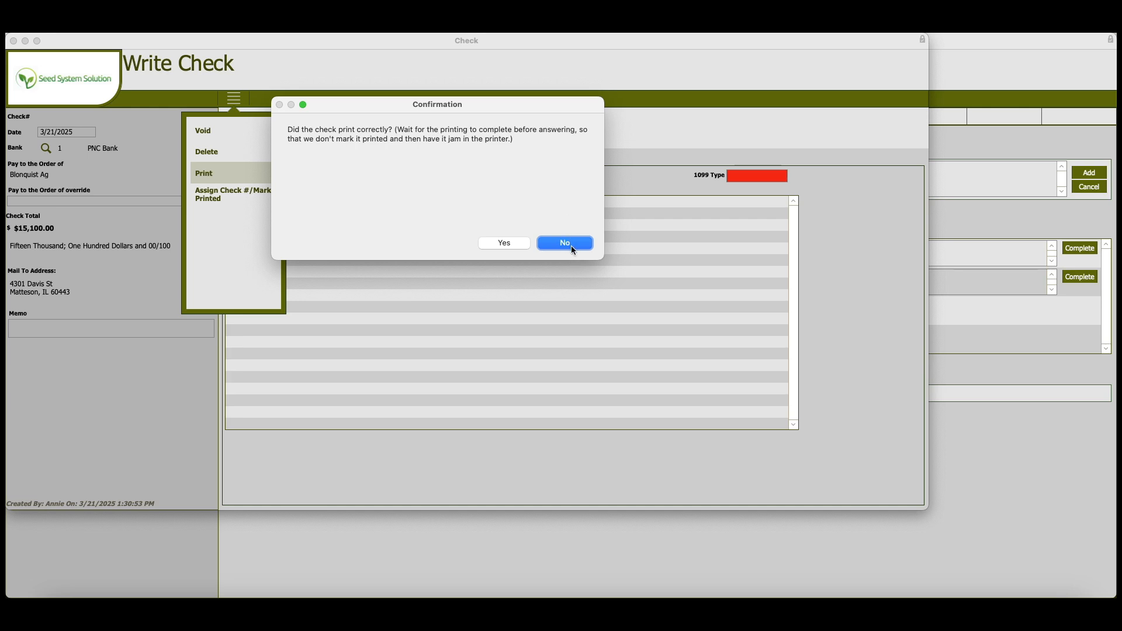
click(505, 245)
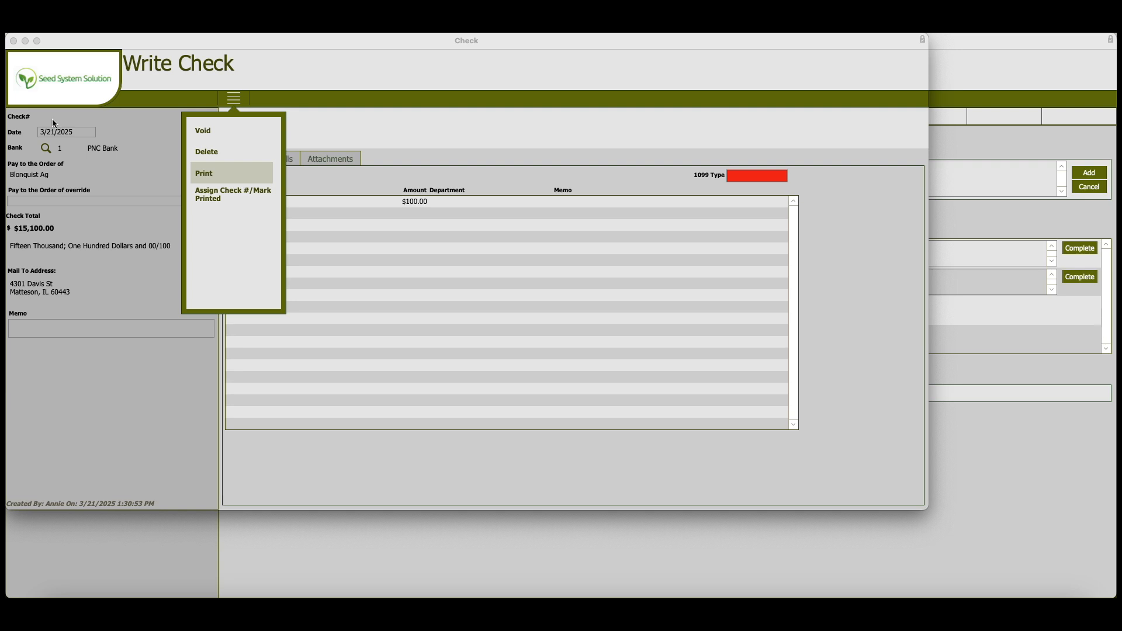
click(85, 117)
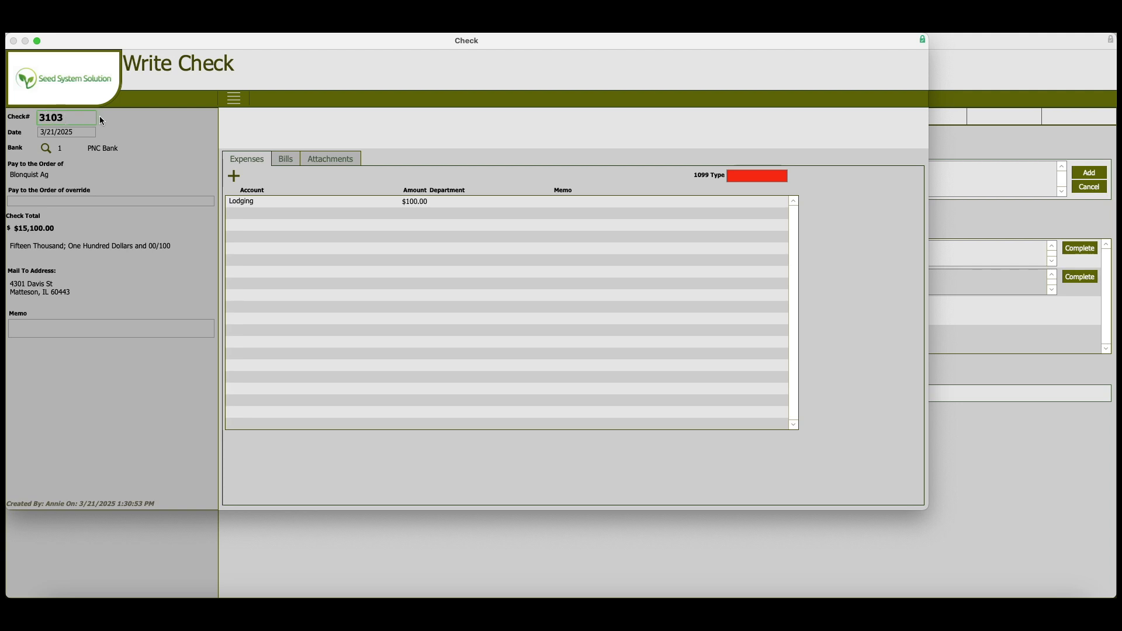
click(132, 122)
click(75, 89)
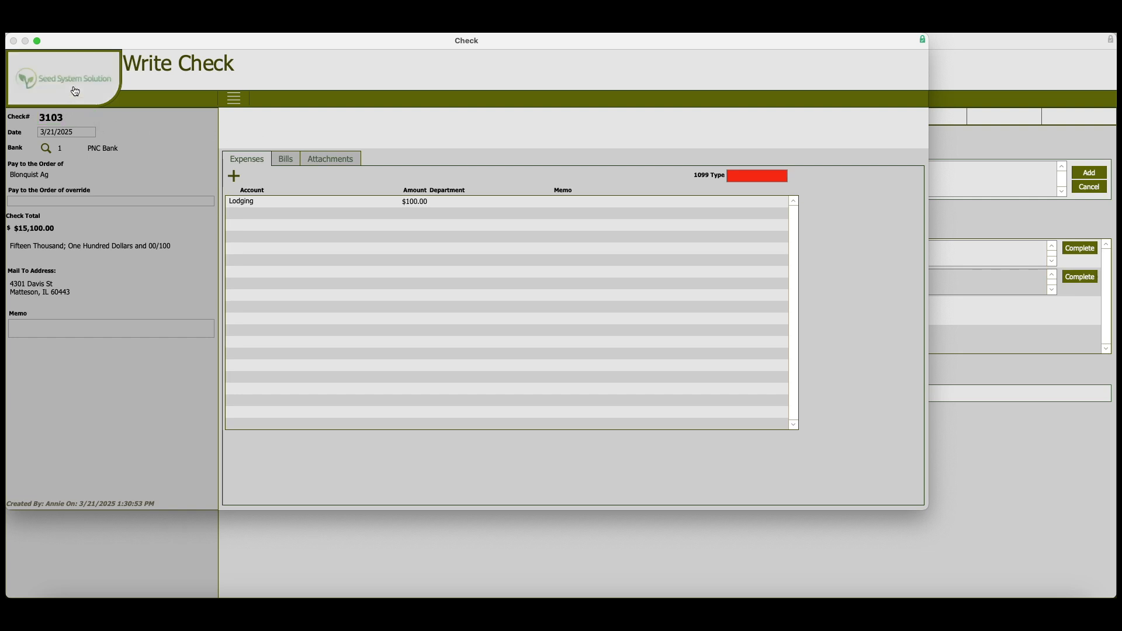